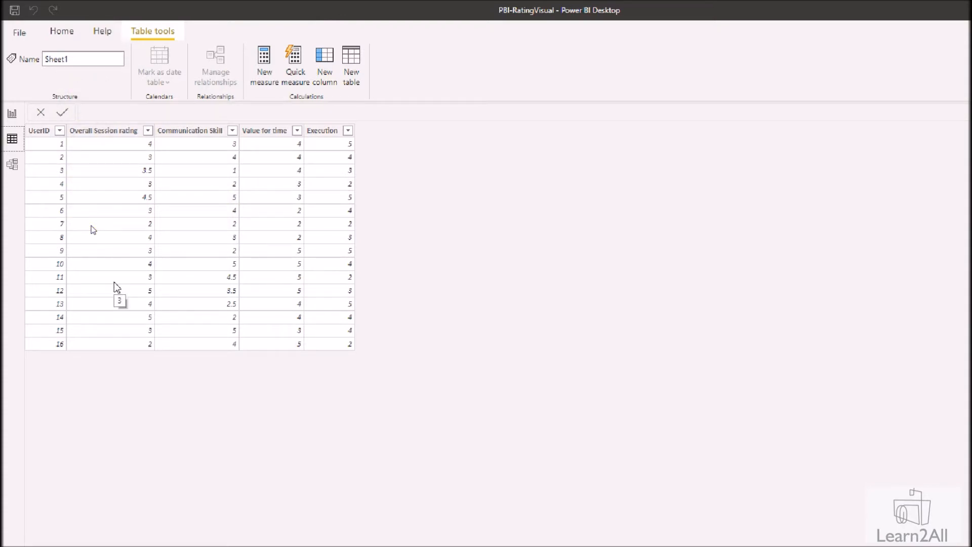
Step: In the report view, search the AppSource visuals for "Ratings Visual" and add Ratings visual by TME AG
{"action": "left_click", "coordinate": [13, 116]}
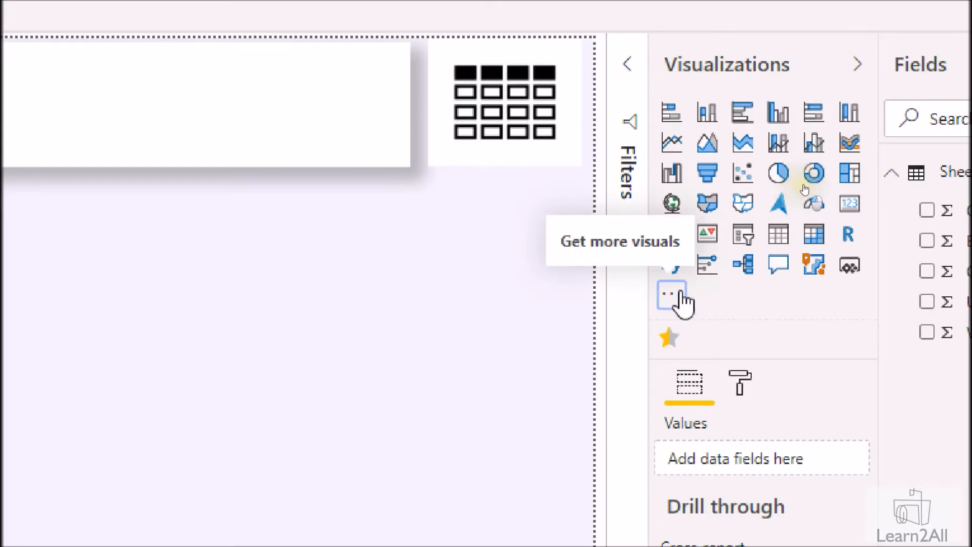
{"action": "left_click", "coordinate": [680, 296]}
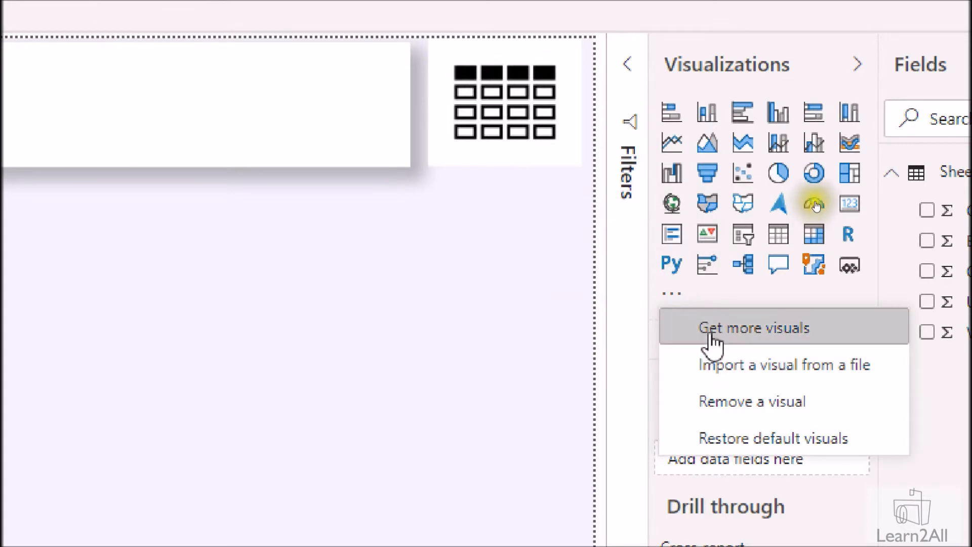
{"action": "left_click", "coordinate": [714, 342]}
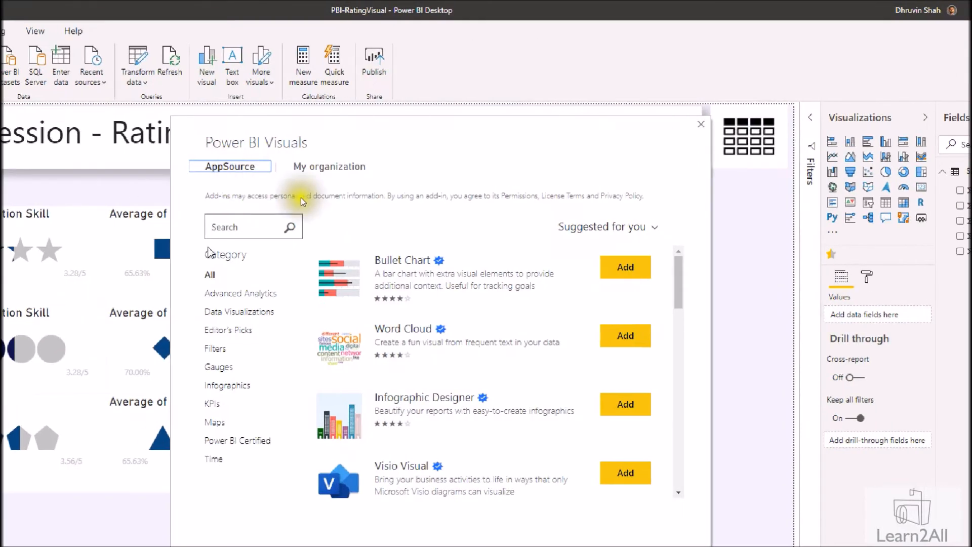
{"action": "left_click", "coordinate": [240, 229]}
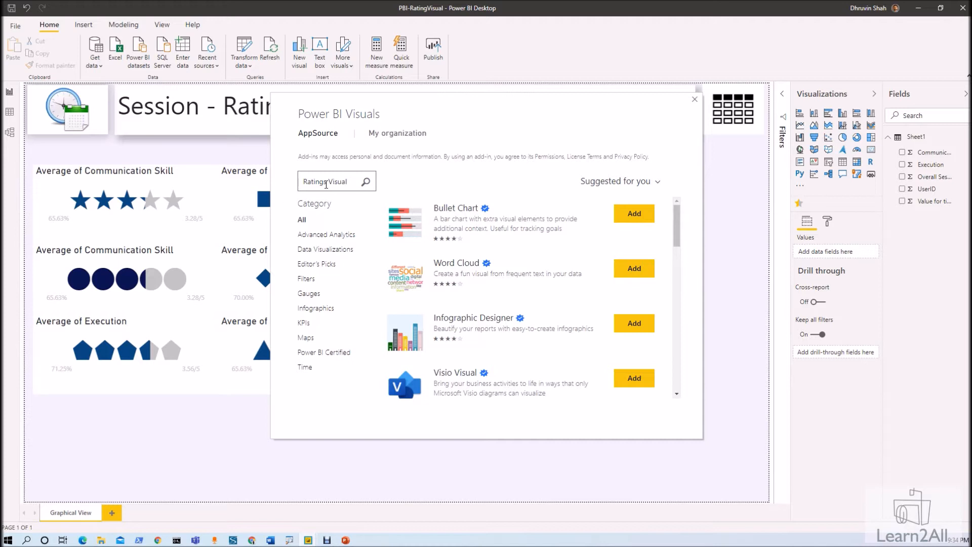
{"action": "left_click", "coordinate": [366, 182]}
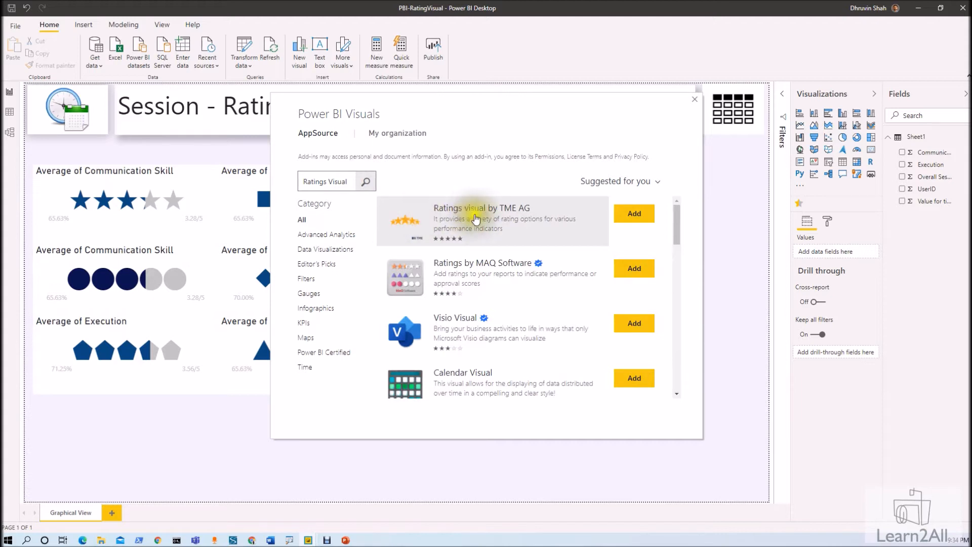
{"action": "left_click", "coordinate": [631, 216]}
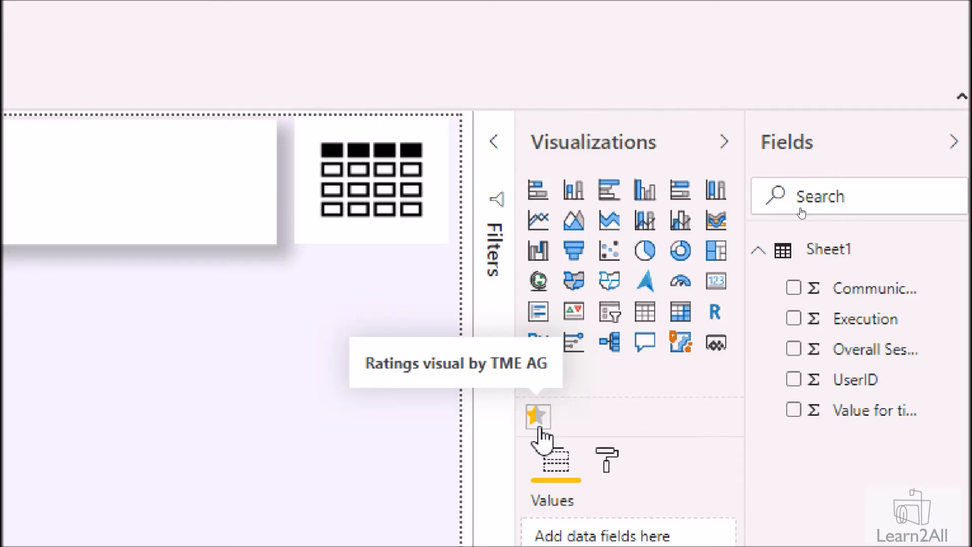
Step: Insert a Ratings visual by TME AG on the report page showing the average of Overall Session rating
{"action": "left_click", "coordinate": [537, 417]}
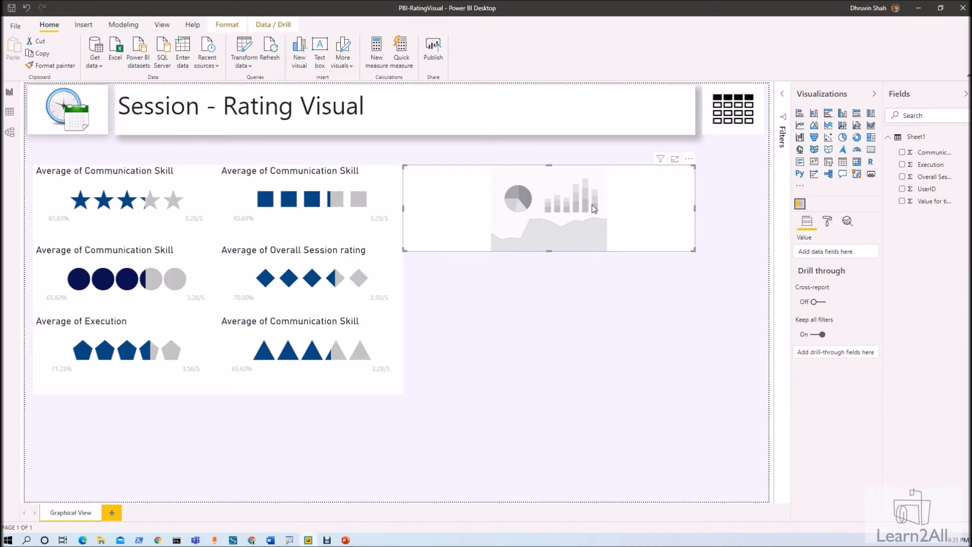
{"action": "left_click", "coordinate": [902, 177]}
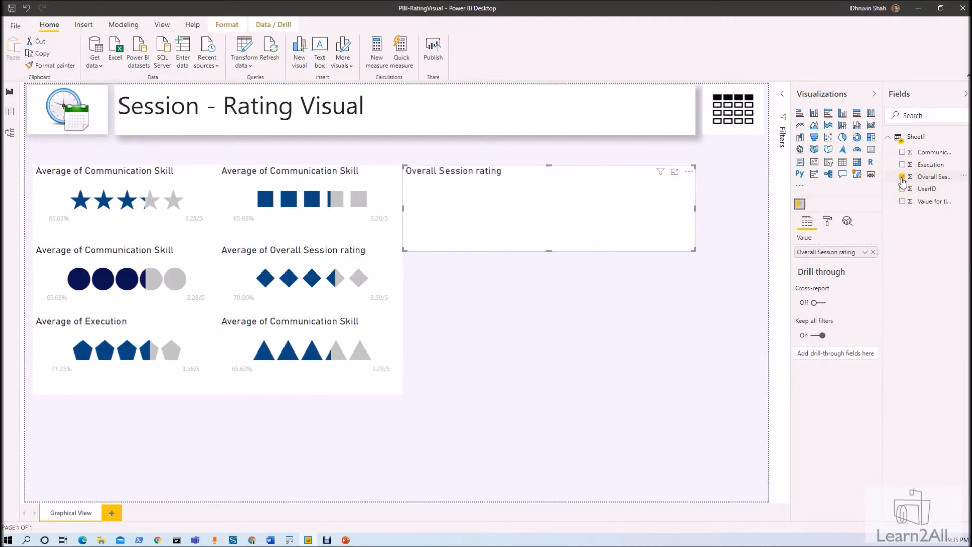
{"action": "left_click", "coordinate": [864, 252]}
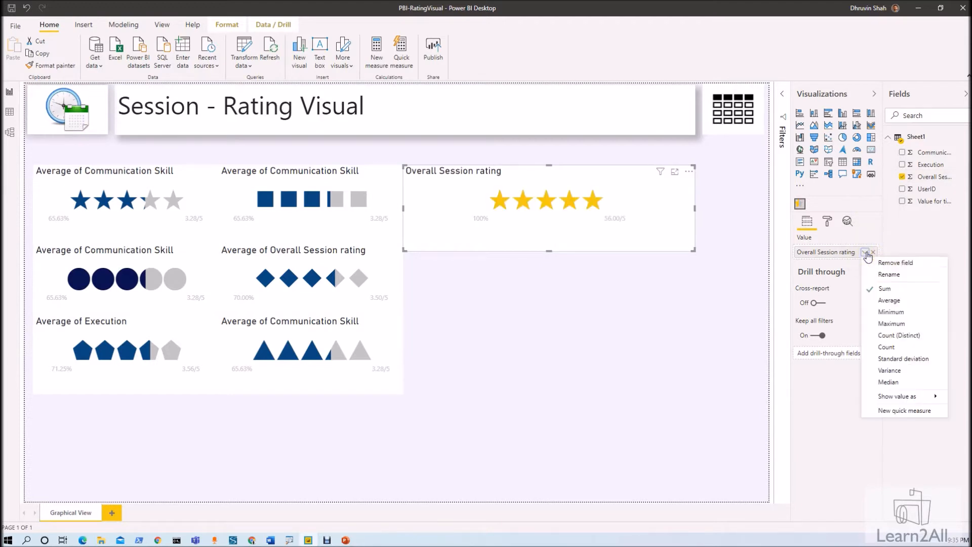
{"action": "left_click", "coordinate": [881, 300]}
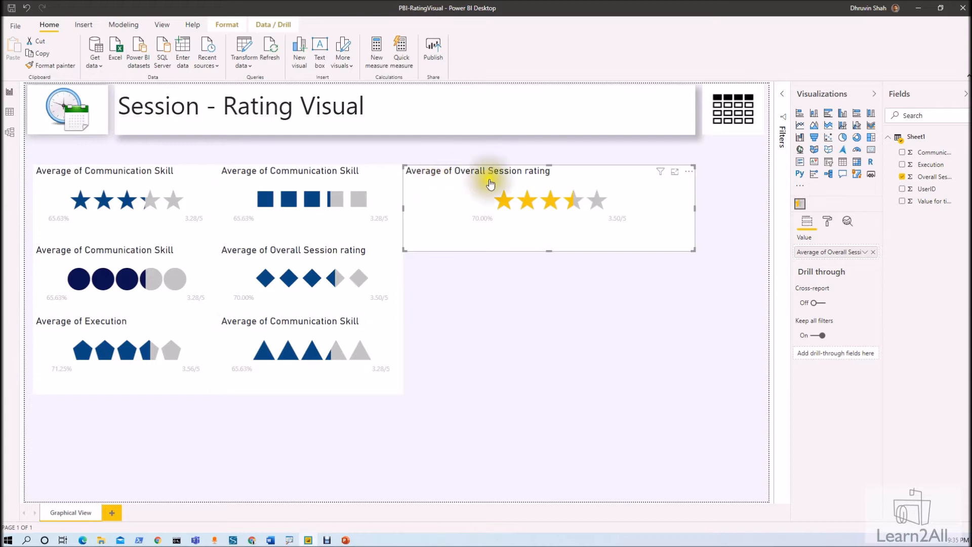
Step: Open the Ratings formatting options of the new Average of Overall Session rating visual
{"action": "mouse_move", "coordinate": [545, 189]}
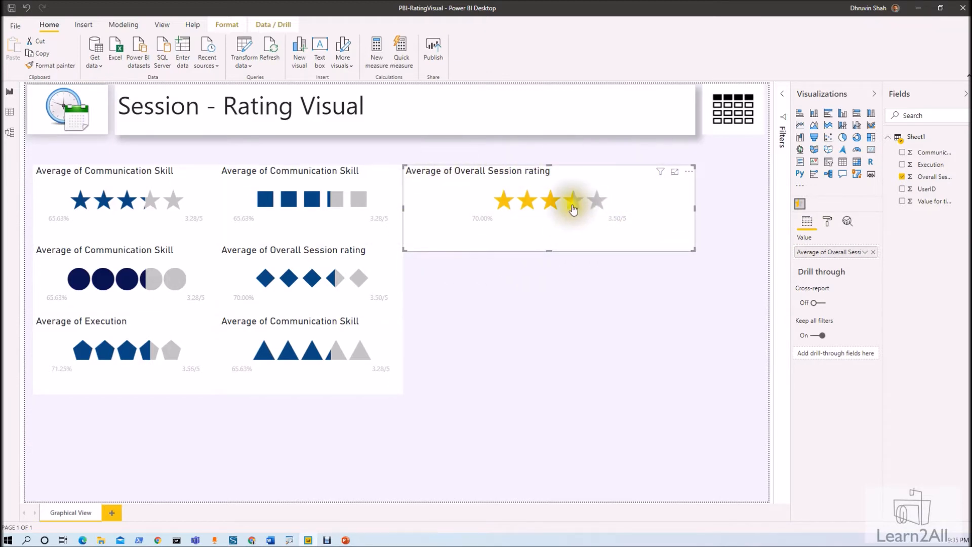
{"action": "mouse_move", "coordinate": [574, 212]}
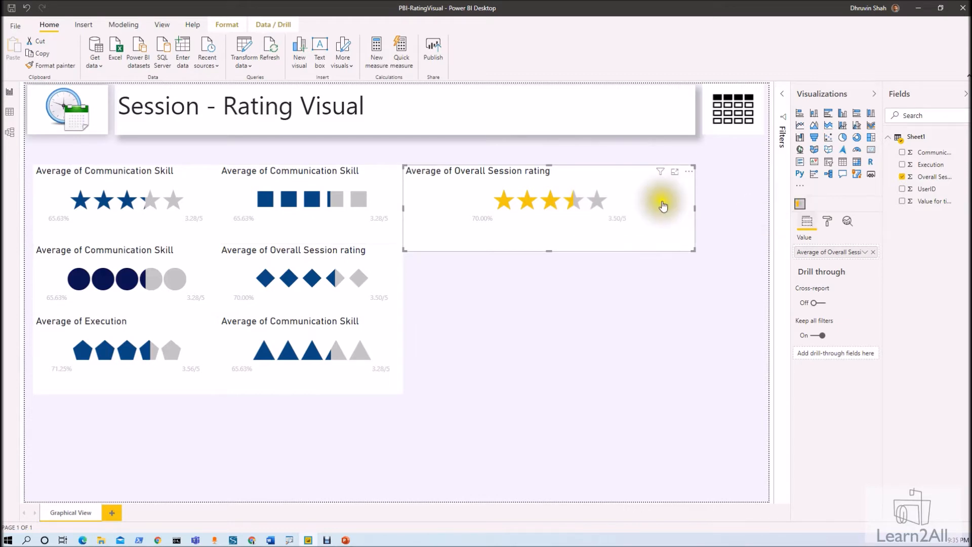
{"action": "left_click", "coordinate": [825, 225]}
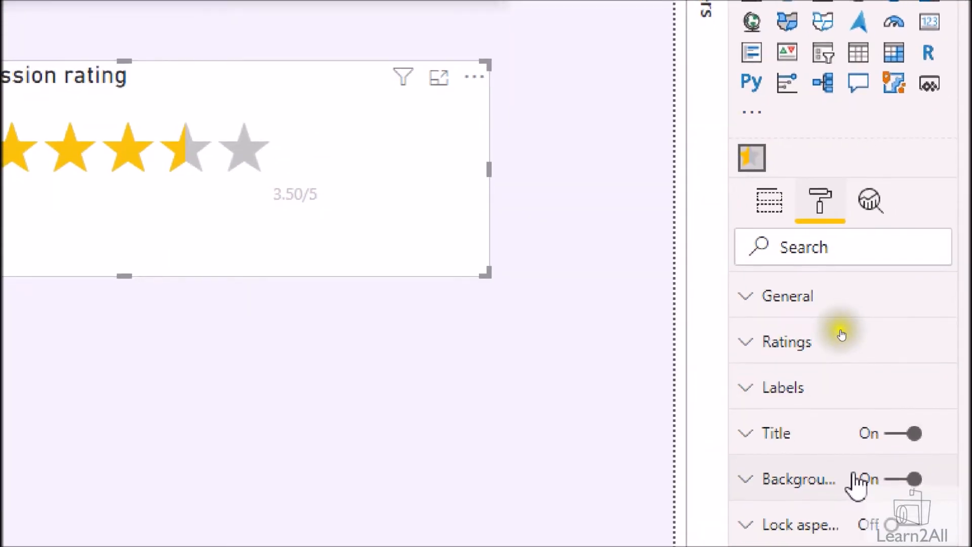
{"action": "left_click", "coordinate": [748, 343]}
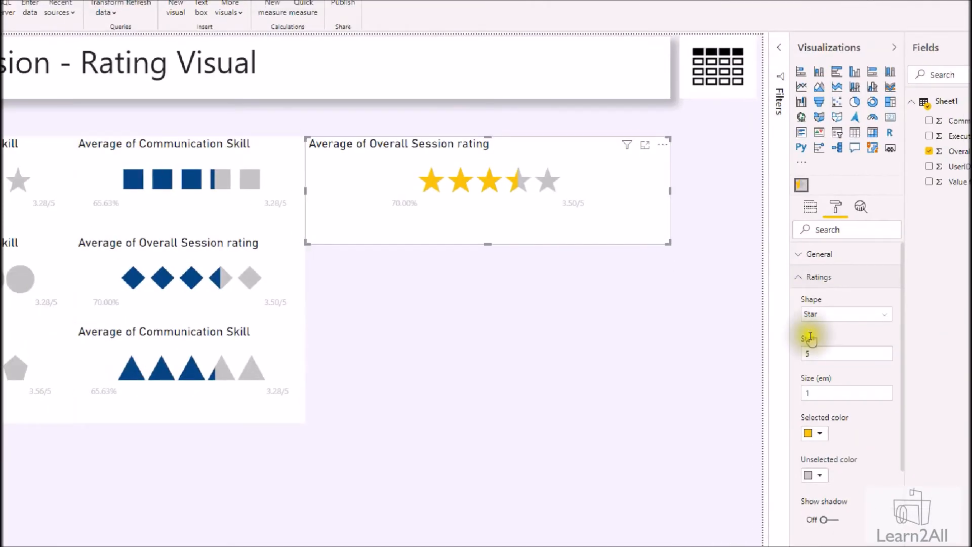
Step: Try the Circle, Square, Triangle, Diamond and Pentagon shapes on the Average of Overall Session rating visual
{"action": "left_click", "coordinate": [825, 314]}
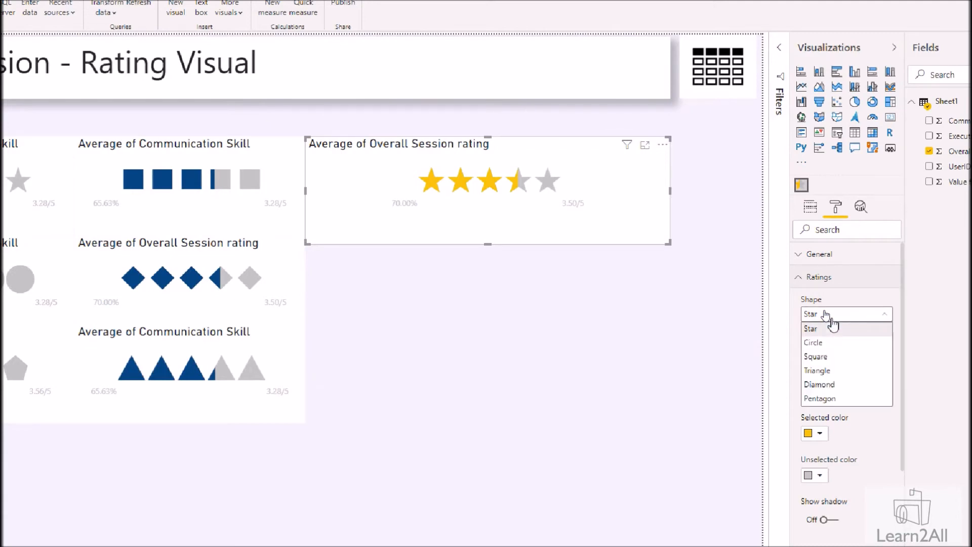
{"action": "left_click", "coordinate": [836, 343]}
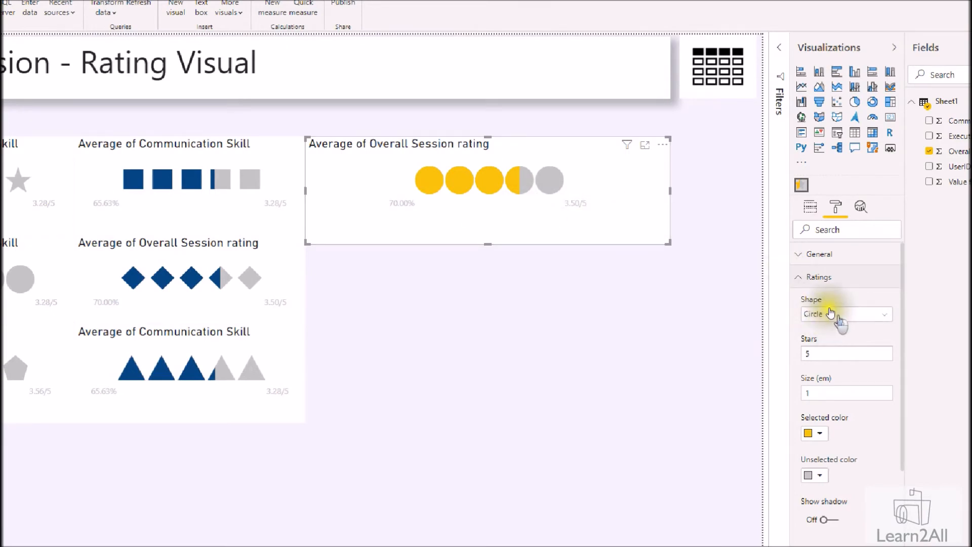
{"action": "left_click", "coordinate": [830, 312]}
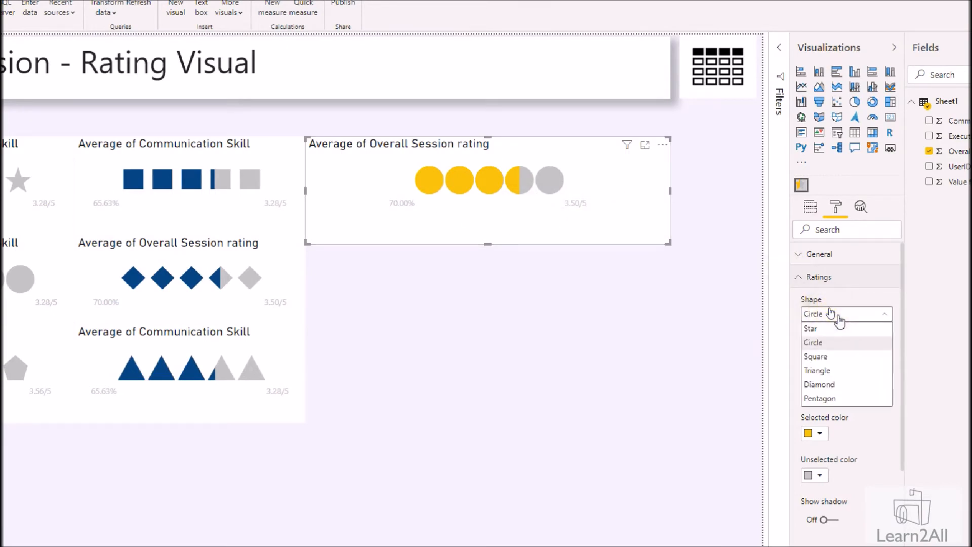
{"action": "left_click", "coordinate": [825, 356]}
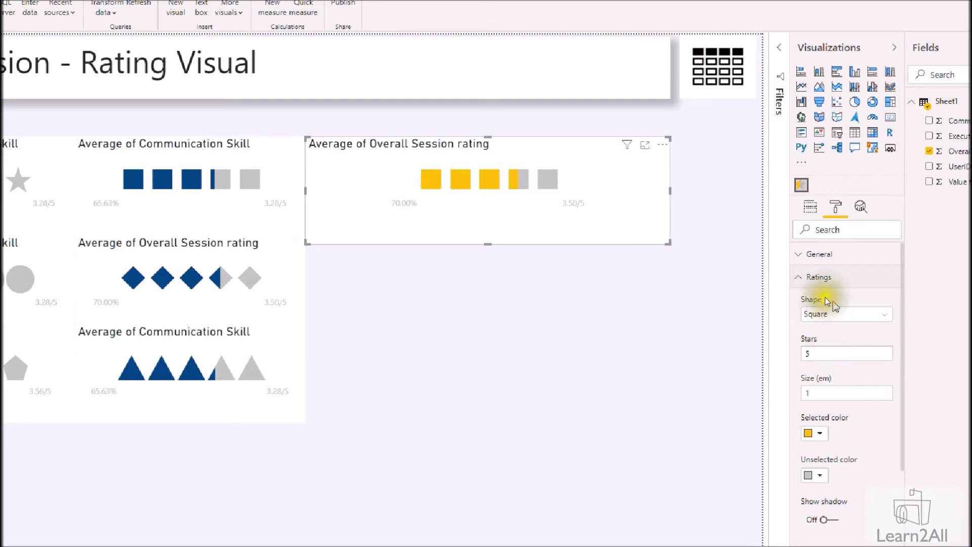
{"action": "left_click", "coordinate": [829, 315]}
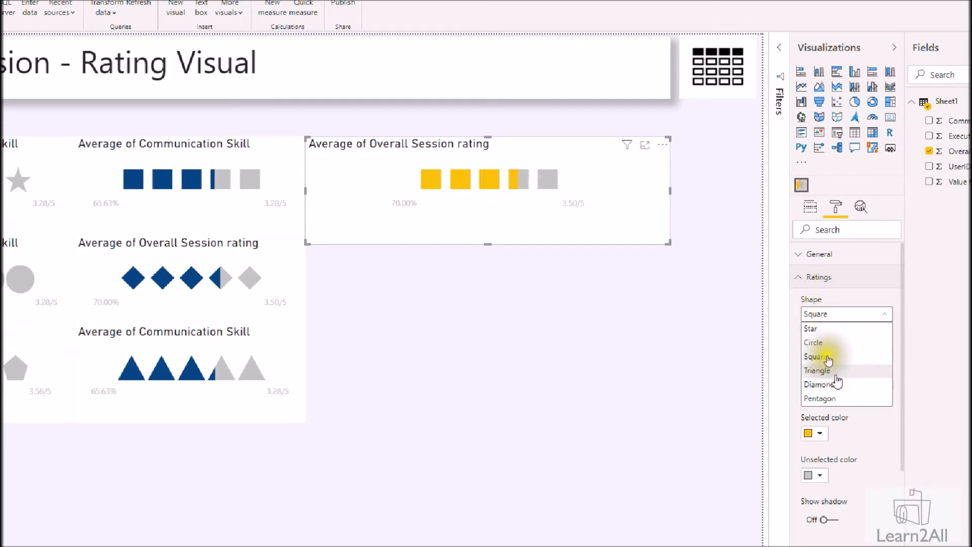
{"action": "left_click", "coordinate": [833, 371]}
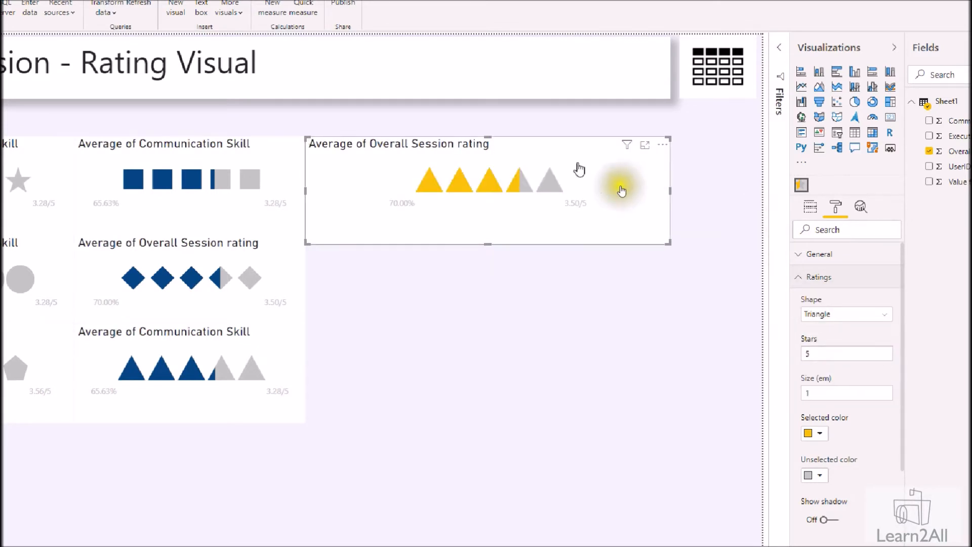
{"action": "left_click", "coordinate": [829, 314]}
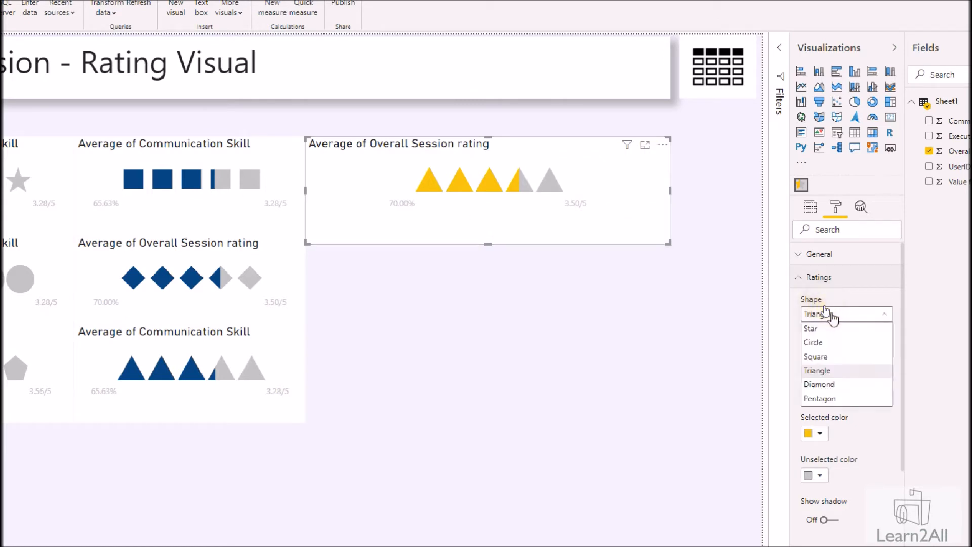
{"action": "left_click", "coordinate": [826, 382]}
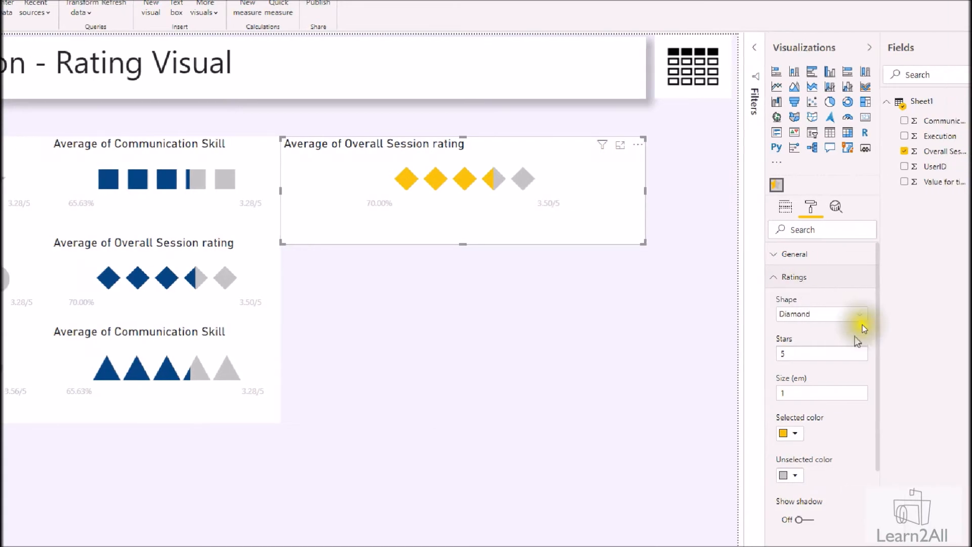
{"action": "left_click", "coordinate": [837, 313]}
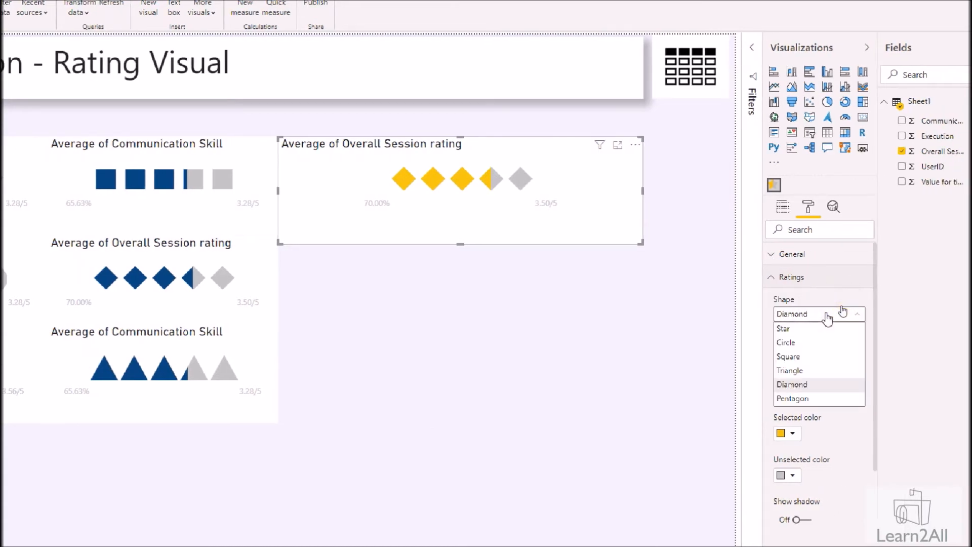
{"action": "left_click", "coordinate": [821, 400]}
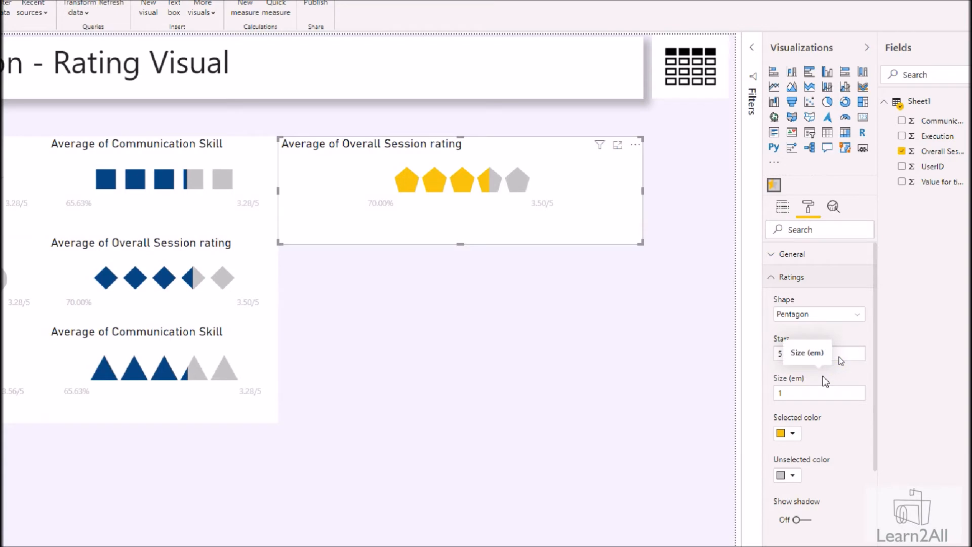
{"action": "left_click", "coordinate": [789, 331]}
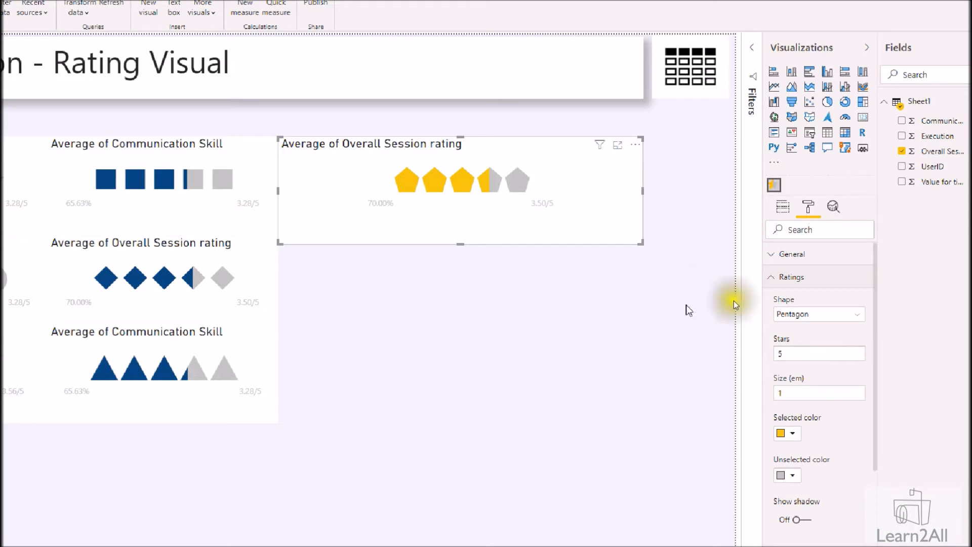
Step: Set the rating visual's number of stars to 10 and its shape to Star
{"action": "double_click", "coordinate": [840, 353]}
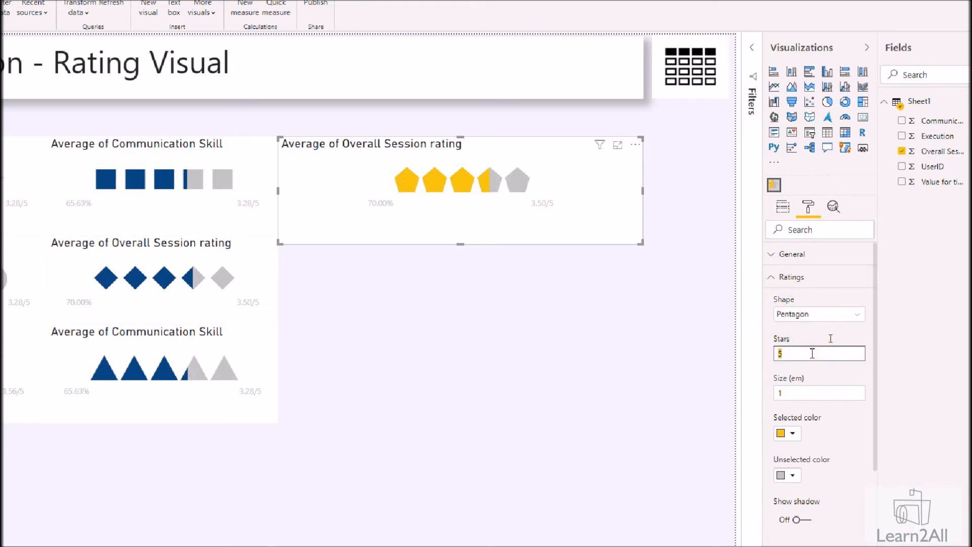
{"action": "type", "text": "10"}
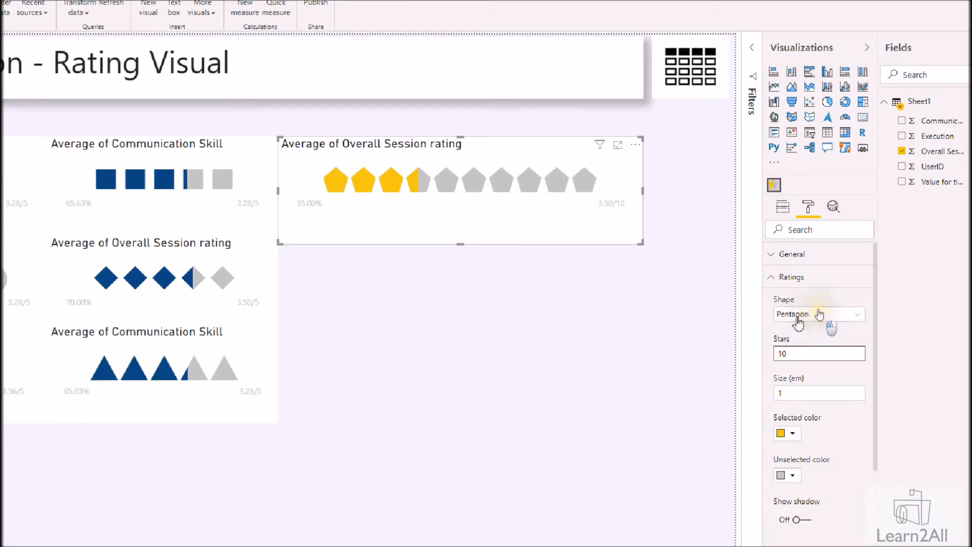
{"action": "left_click", "coordinate": [818, 315]}
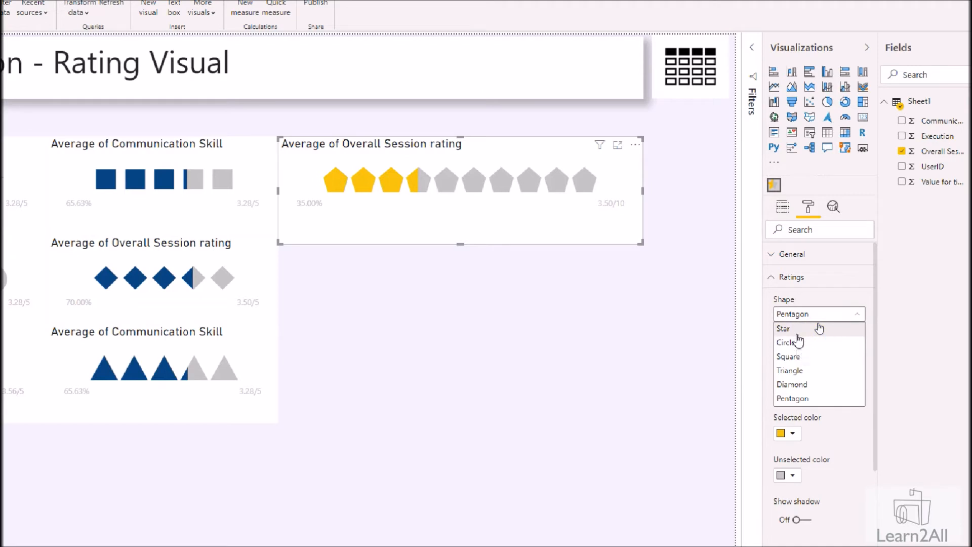
{"action": "left_click", "coordinate": [792, 328]}
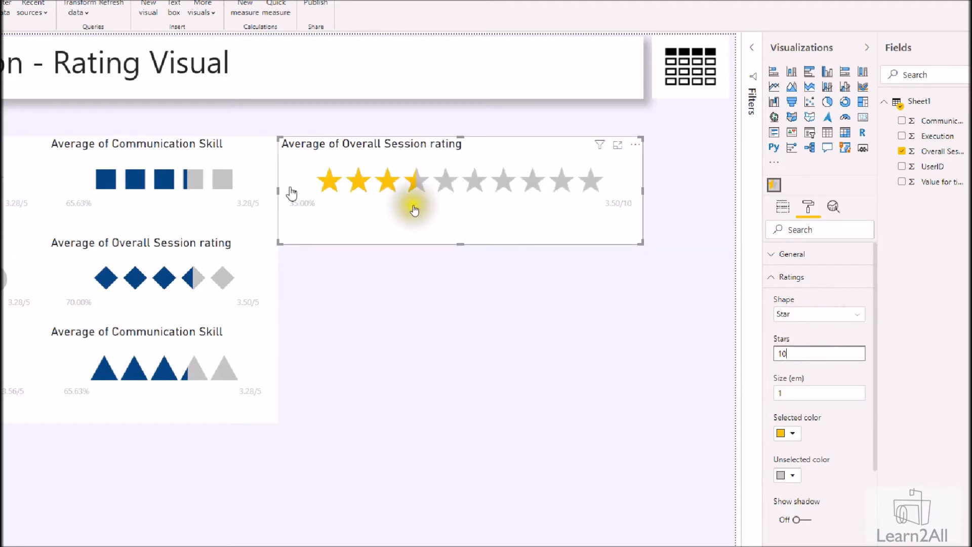
{"action": "mouse_move", "coordinate": [590, 201]}
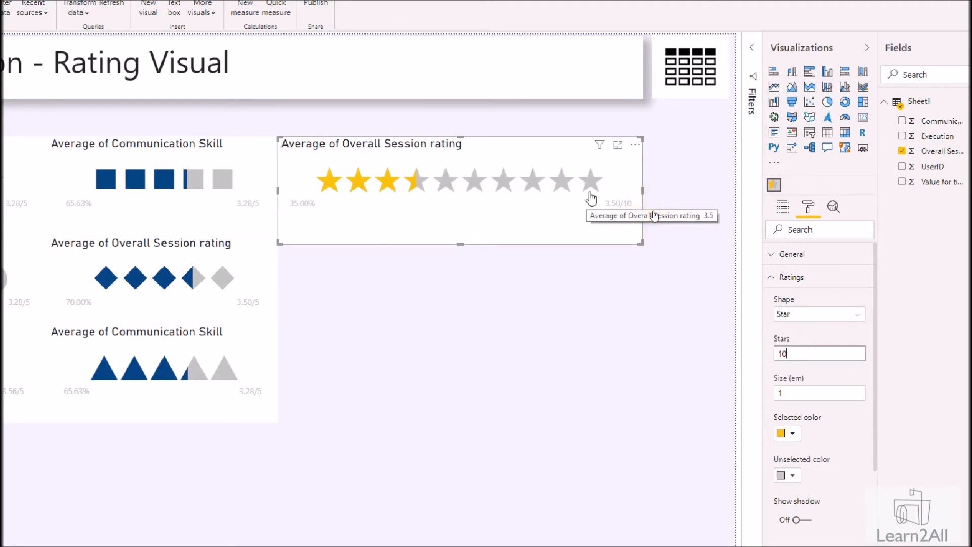
Step: Try a rating symbol size of 2 em, and restore the size to 1 em
{"action": "left_click", "coordinate": [803, 389]}
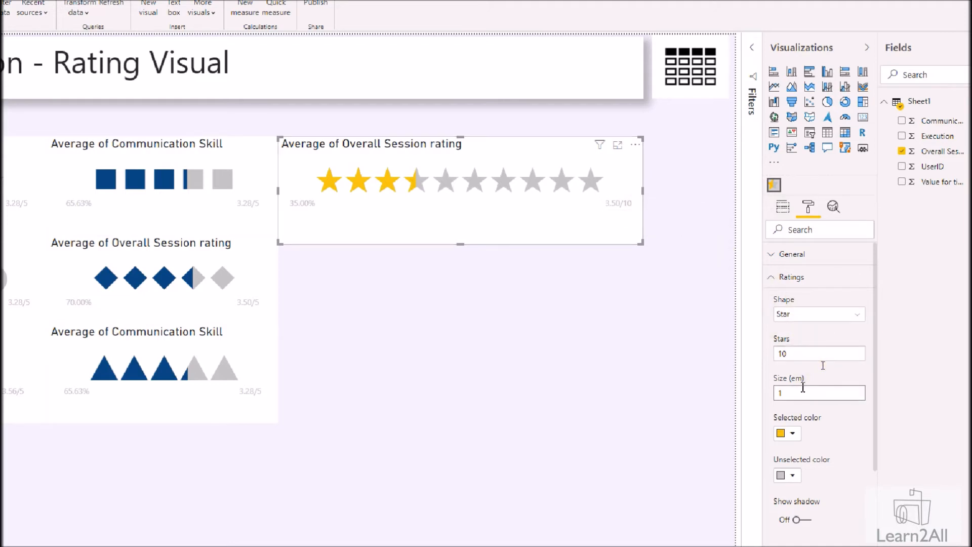
{"action": "key", "text": "BackSpace"}
{"action": "type", "text": "2"}
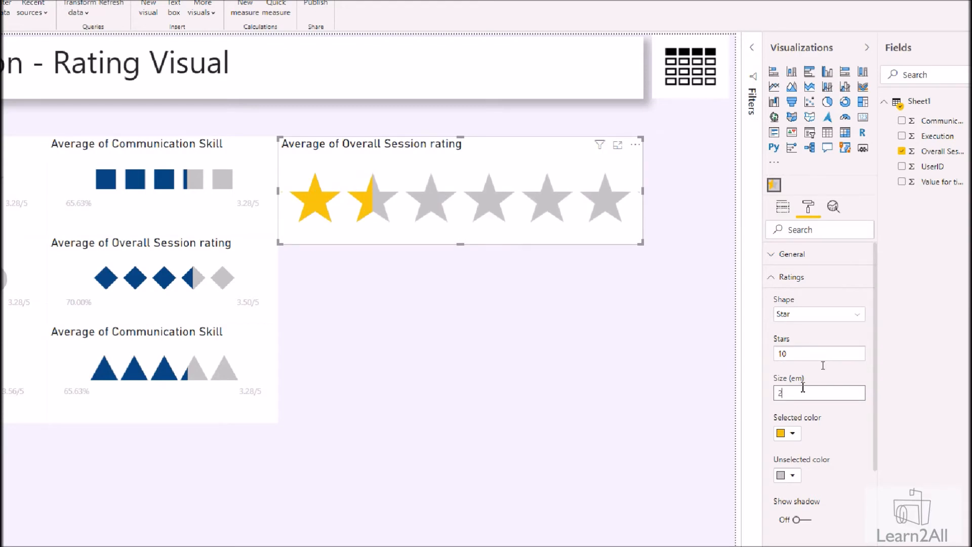
{"action": "key", "text": "BackSpace"}
{"action": "type", "text": "1"}
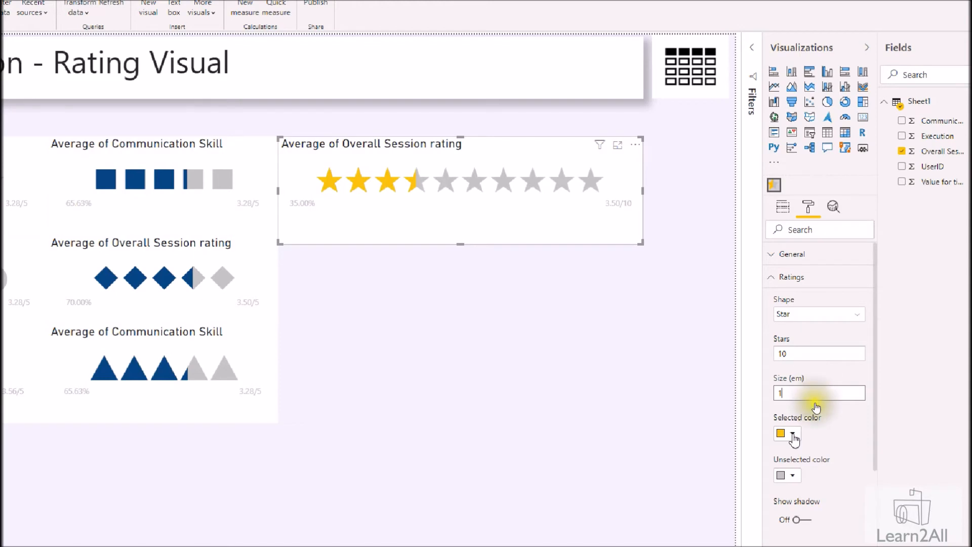
Step: Set the selected color of the rating stars to a light blue theme shade
{"action": "left_click", "coordinate": [793, 434]}
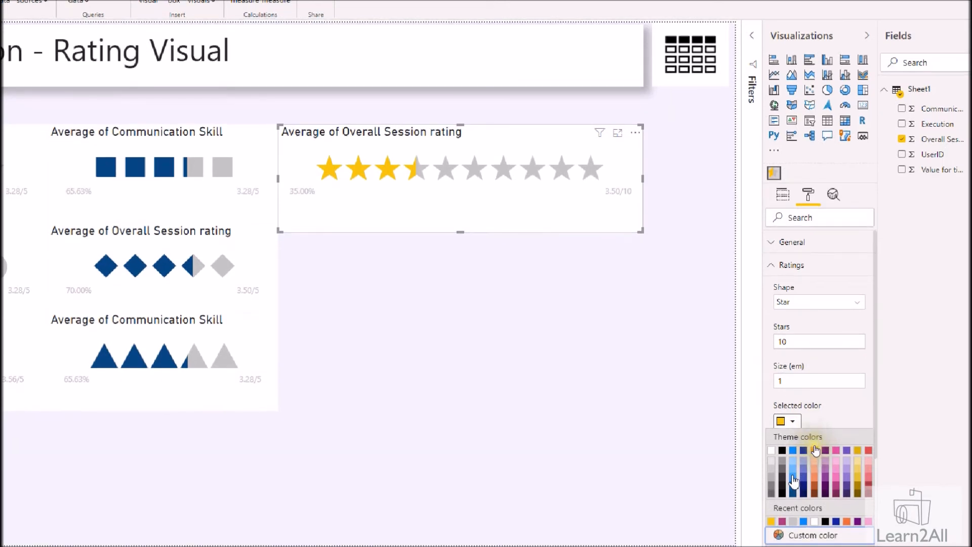
{"action": "left_click", "coordinate": [793, 481]}
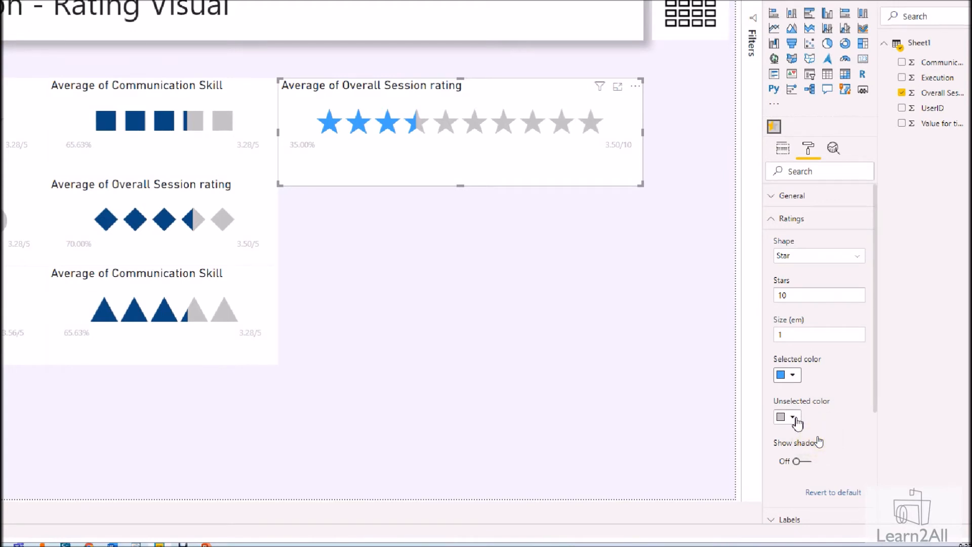
Step: Turn on the shadow for the rating stars of the Average of Overall Session rating visual
{"action": "left_click", "coordinate": [797, 462]}
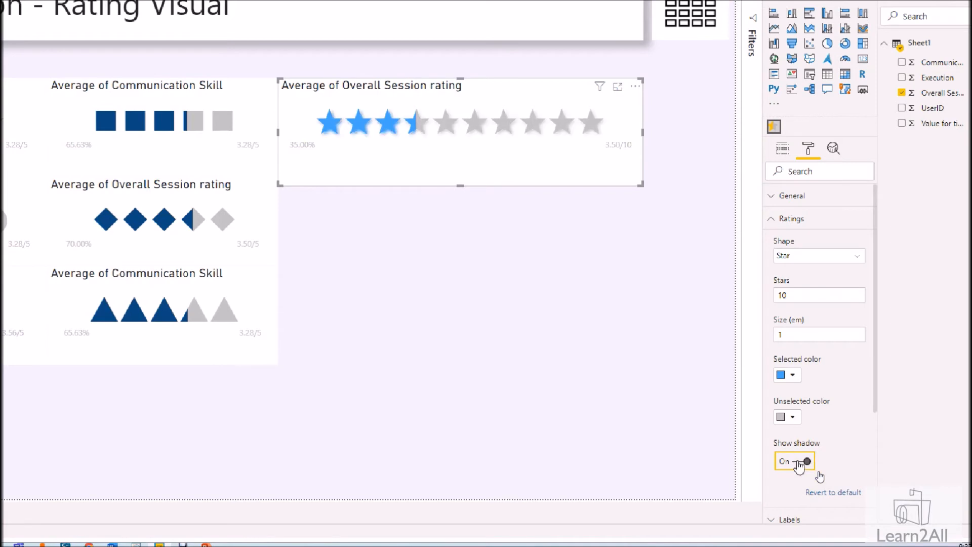
{"action": "mouse_move", "coordinate": [441, 134]}
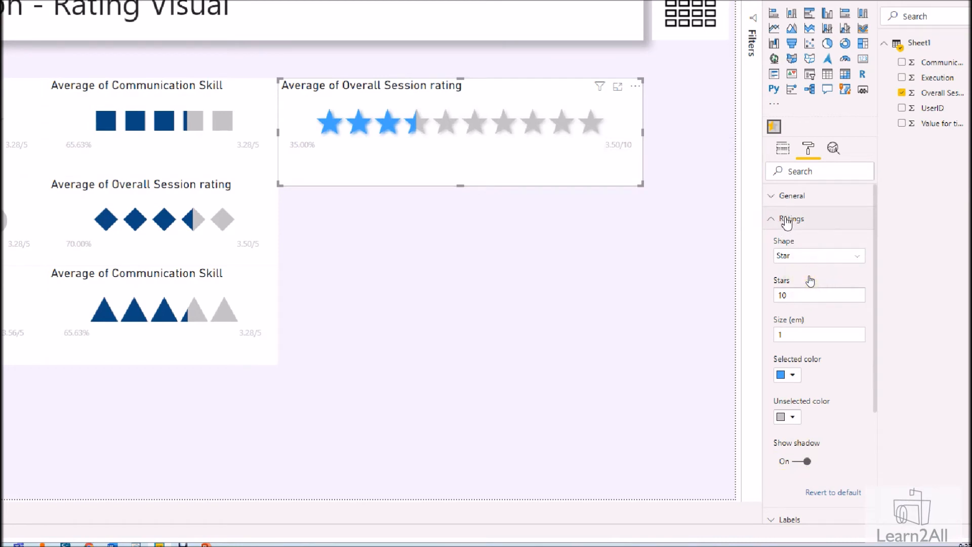
{"action": "left_click", "coordinate": [787, 220]}
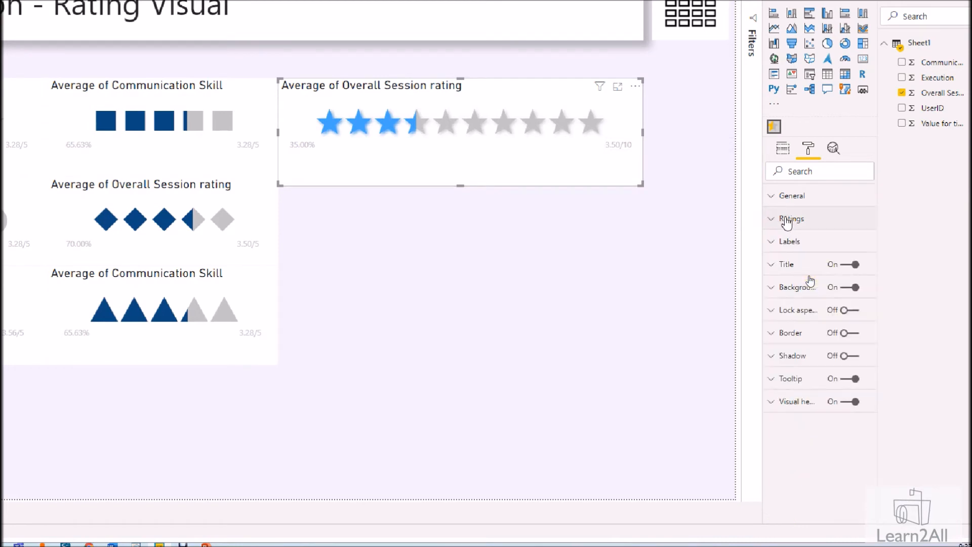
Step: Try hiding the percentage and stars value labels of the rating visual, and show both again
{"action": "left_click", "coordinate": [785, 243]}
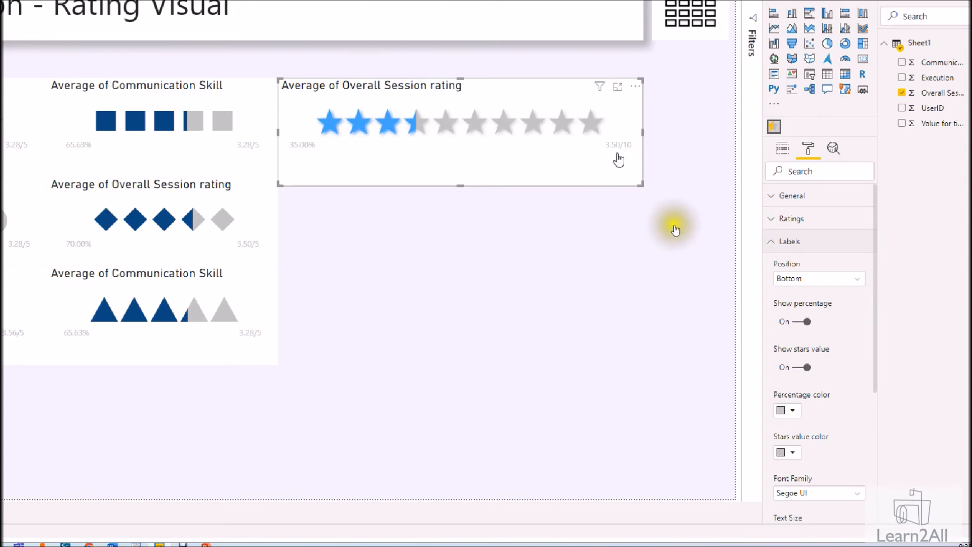
{"action": "left_click", "coordinate": [801, 323]}
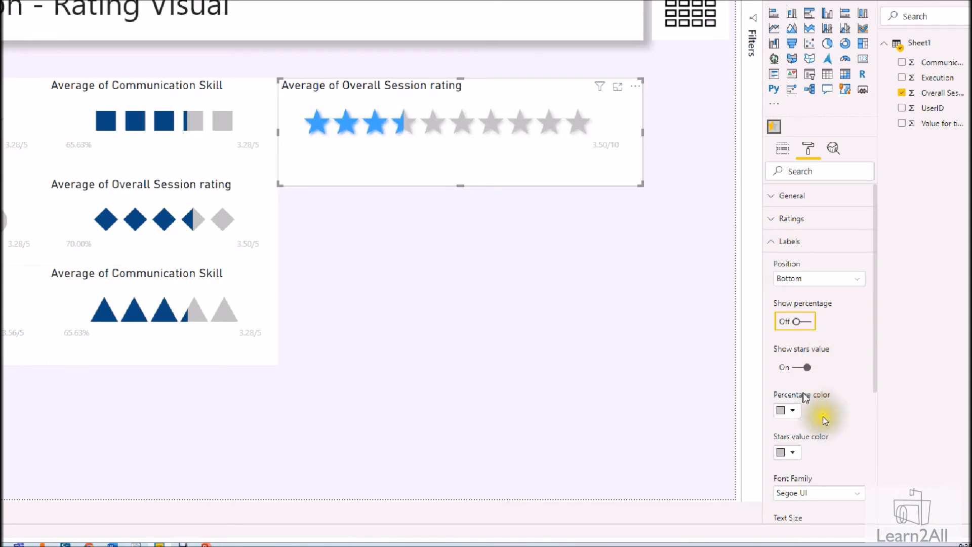
{"action": "left_click", "coordinate": [801, 368]}
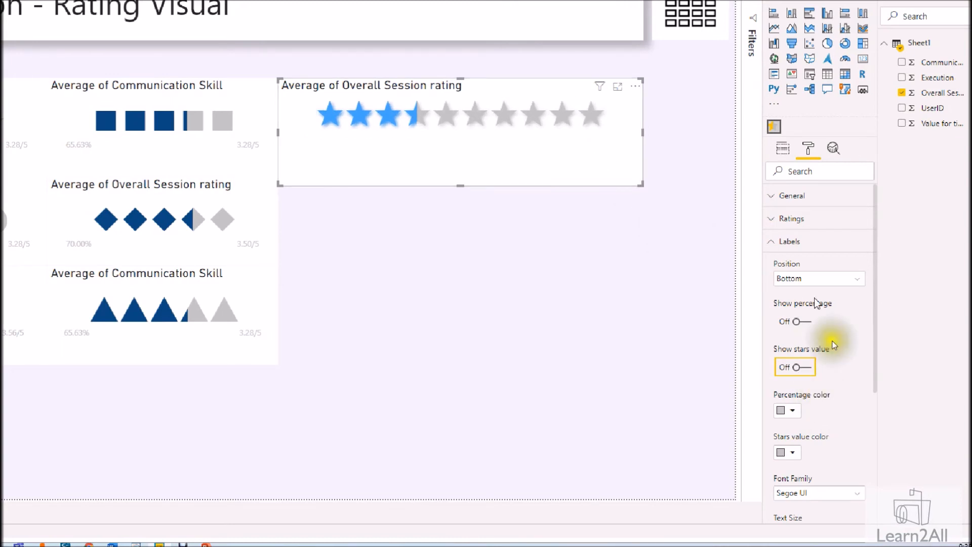
{"action": "left_click", "coordinate": [793, 368]}
{"action": "left_click", "coordinate": [798, 323]}
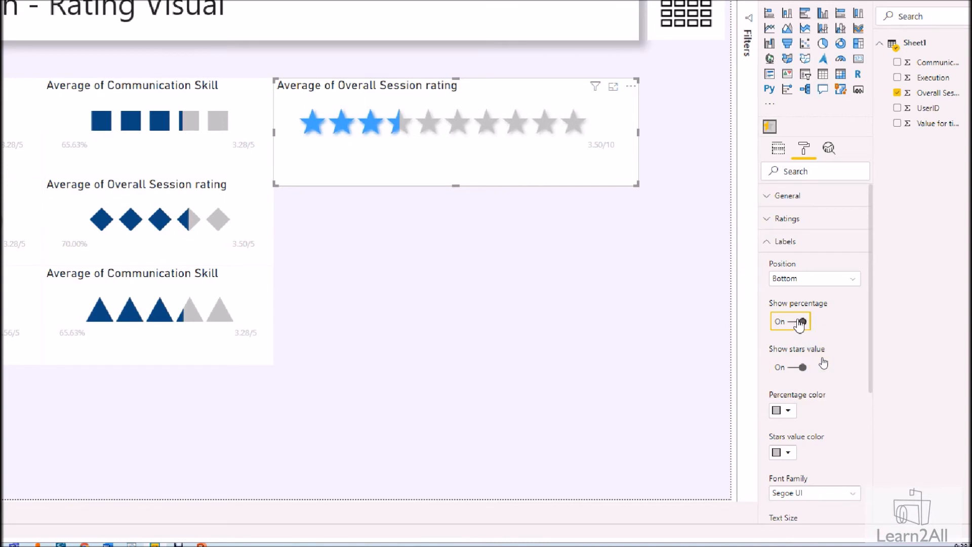
Step: Set the rating label's percentage color to the recently used light blue and its stars value color to a gold theme shade
{"action": "left_click", "coordinate": [786, 411]}
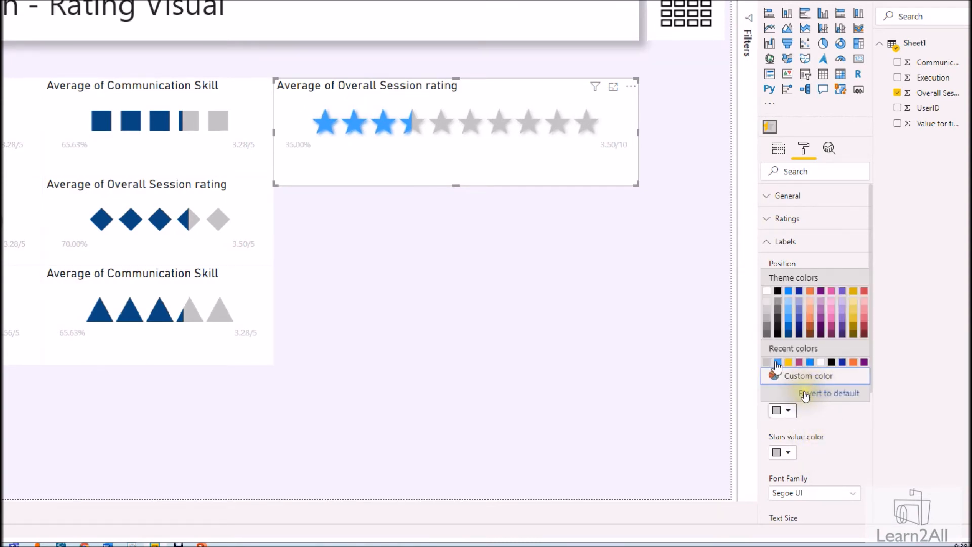
{"action": "left_click", "coordinate": [776, 361]}
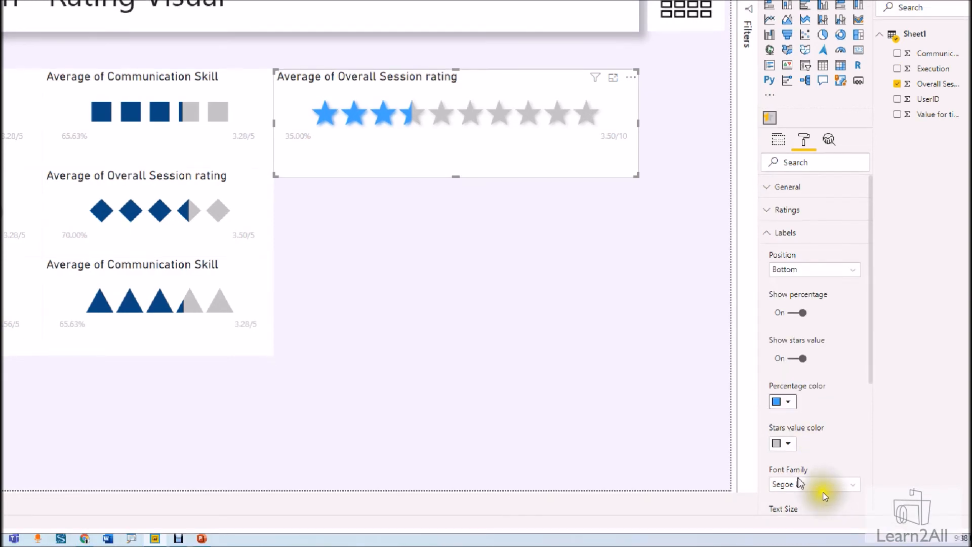
{"action": "left_click", "coordinate": [787, 451]}
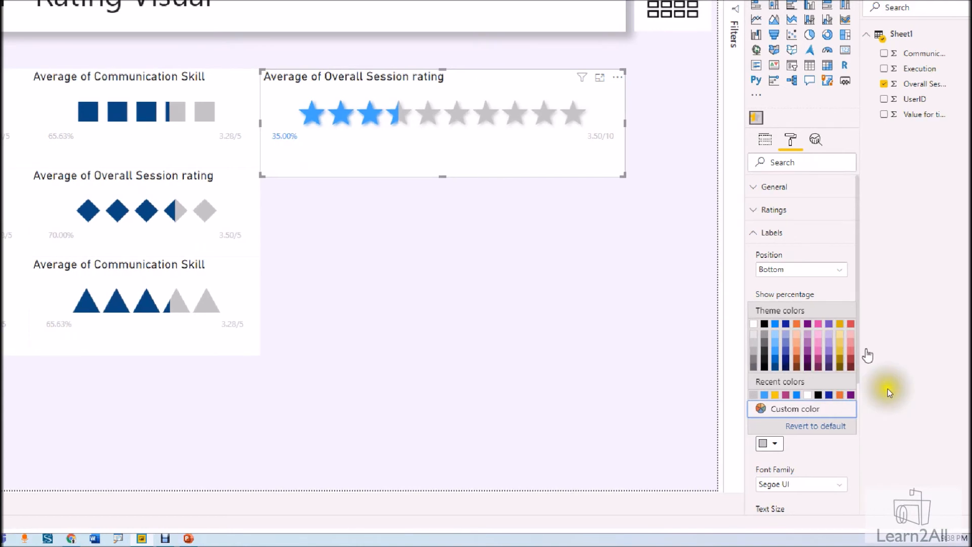
{"action": "left_click", "coordinate": [840, 358]}
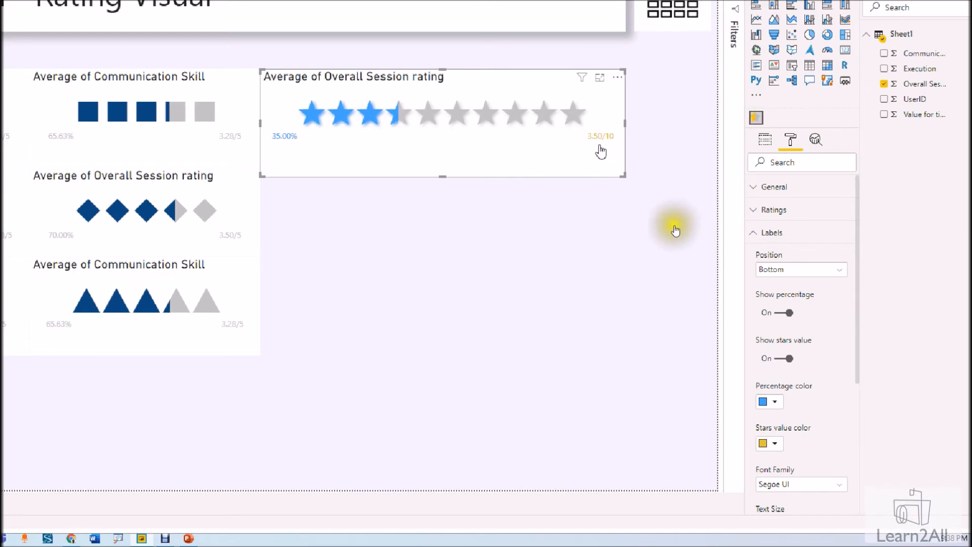
{"action": "left_click", "coordinate": [799, 491]}
{"action": "left_click", "coordinate": [906, 449]}
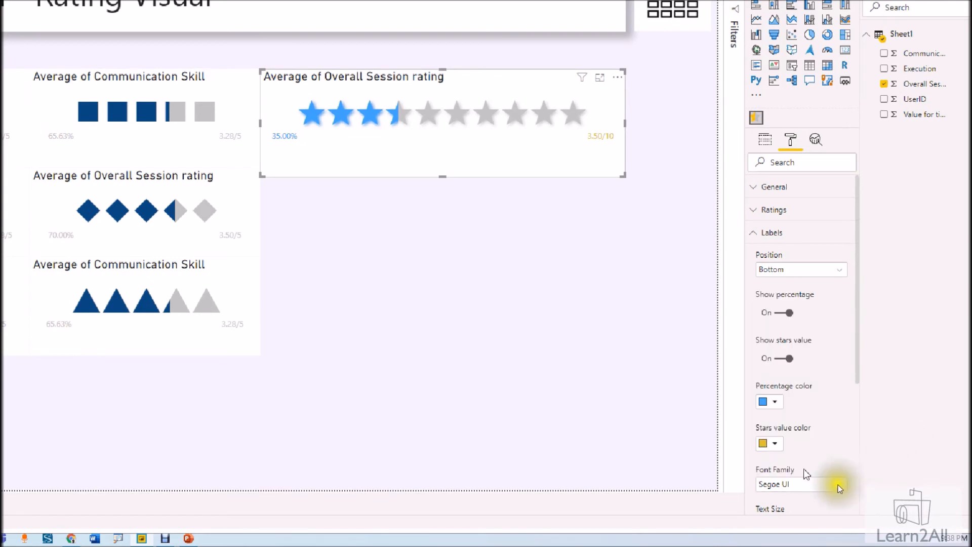
{"action": "scroll", "coordinate": [830, 481], "scroll_direction": "down", "scroll_amount": 3}
{"action": "scroll", "coordinate": [820, 420], "scroll_direction": "up", "scroll_amount": 2}
{"action": "scroll", "coordinate": [821, 420], "scroll_direction": "up", "scroll_amount": 1}
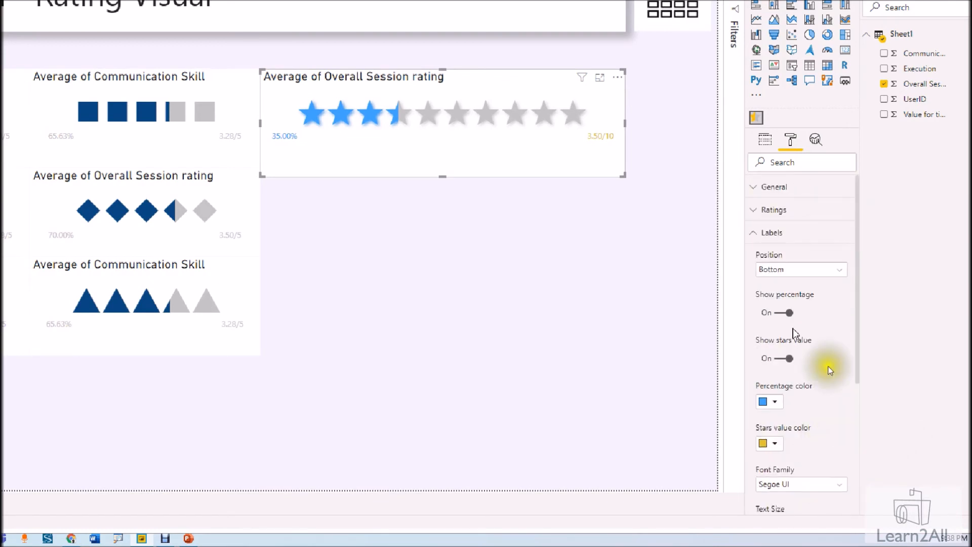
{"action": "left_click", "coordinate": [752, 235]}
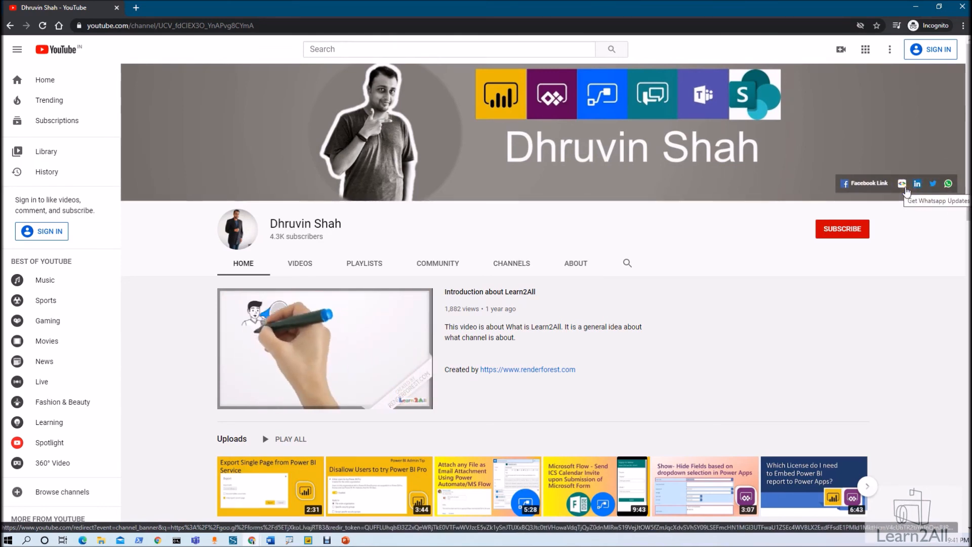
Step: Open the Get Whatsapp Updates link from the banner of the YouTube channel page
{"action": "left_click", "coordinate": [905, 188]}
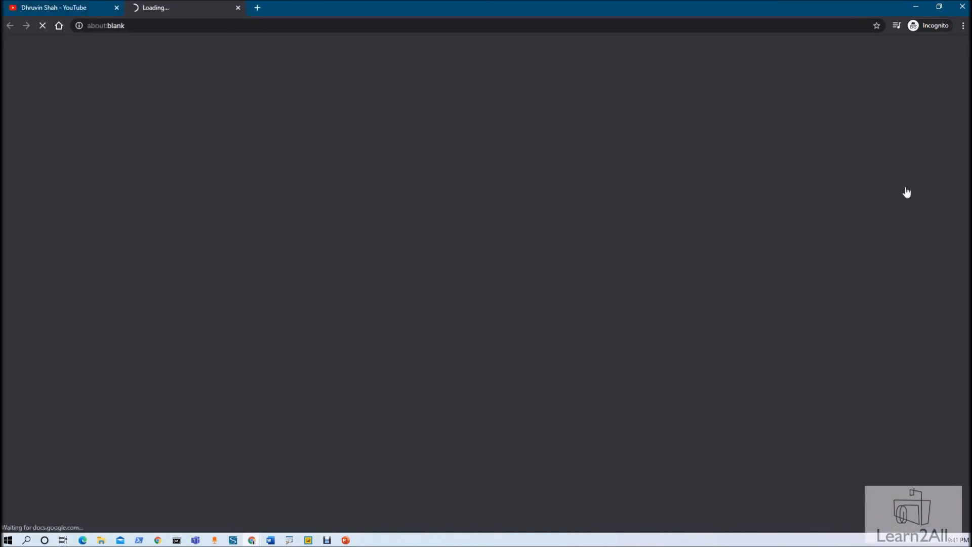